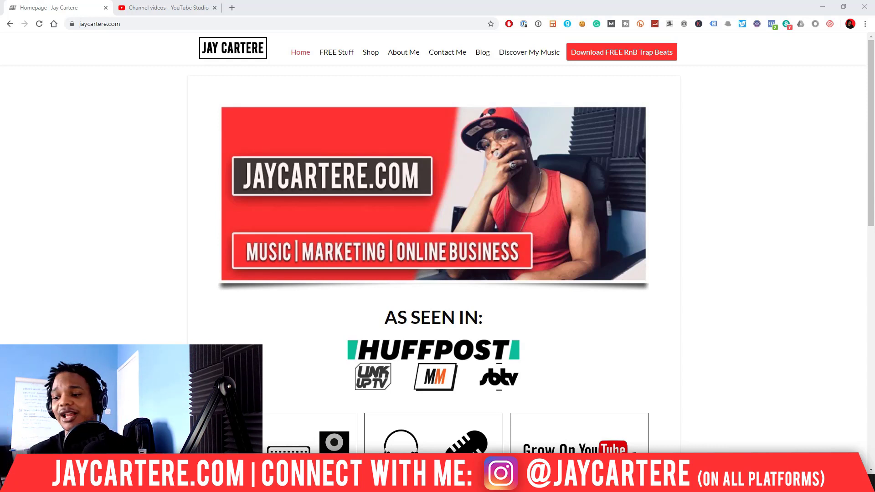
Switch to the Studio One song, place the playhead at bar 5 and re-arm the vocal recording track
{"action": "left_click", "coordinate": [823, 6]}
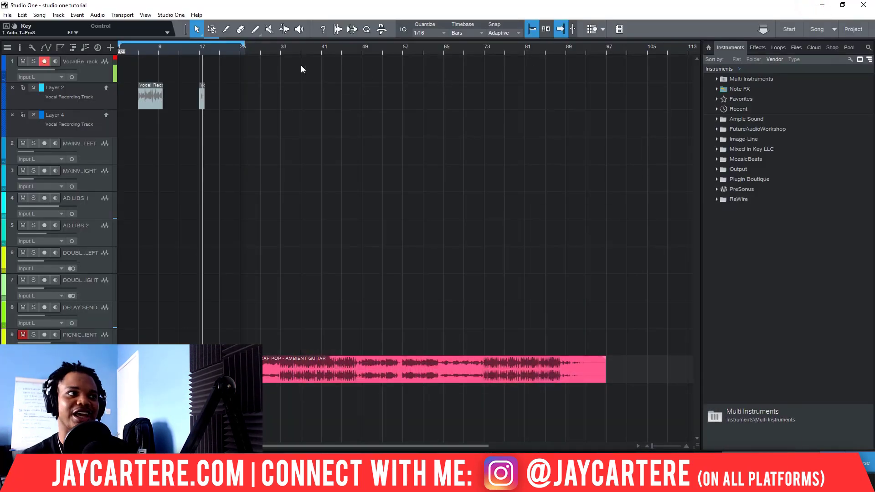
{"action": "left_click", "coordinate": [140, 50]}
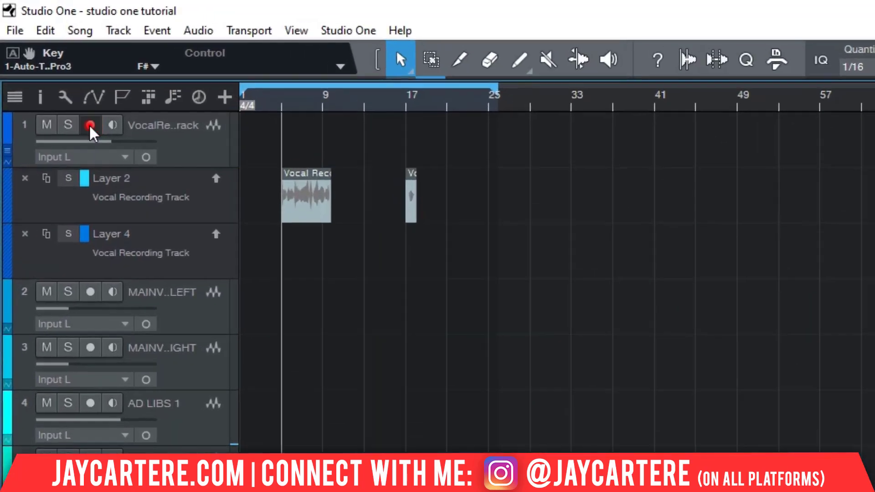
{"action": "left_click", "coordinate": [46, 62]}
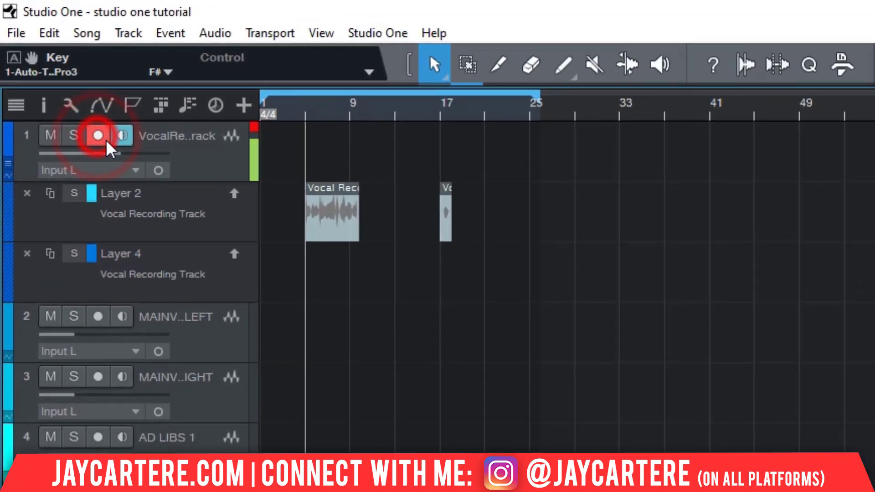
Toggle input monitoring on the vocal recording track several times, leaving it switched off
{"action": "left_click", "coordinate": [119, 136]}
{"action": "left_click", "coordinate": [127, 136]}
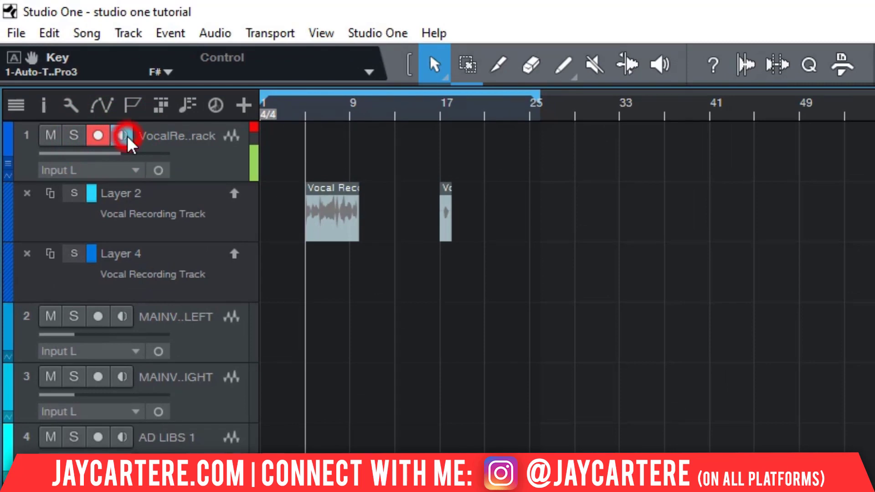
{"action": "left_click", "coordinate": [126, 135]}
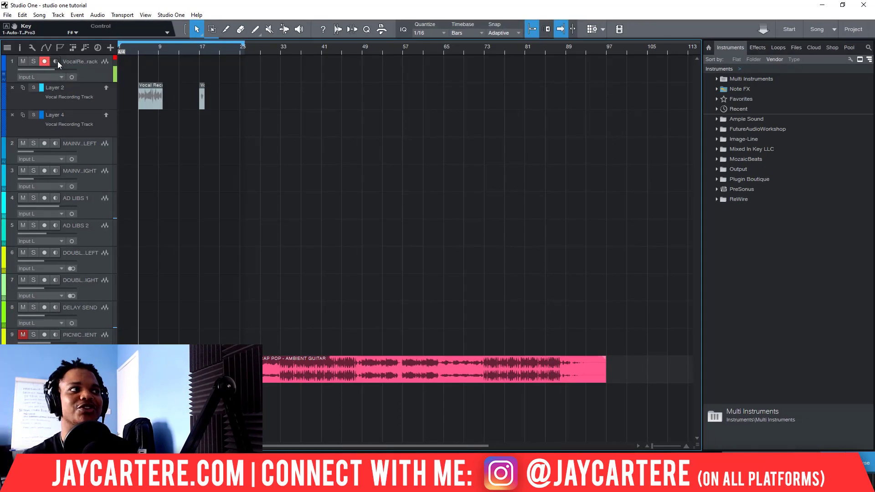
{"action": "left_click", "coordinate": [56, 61]}
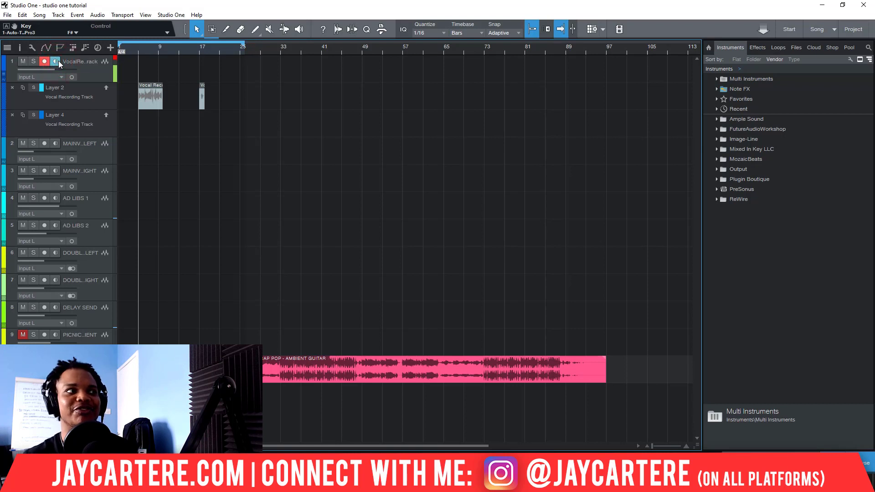
{"action": "left_click", "coordinate": [57, 62]}
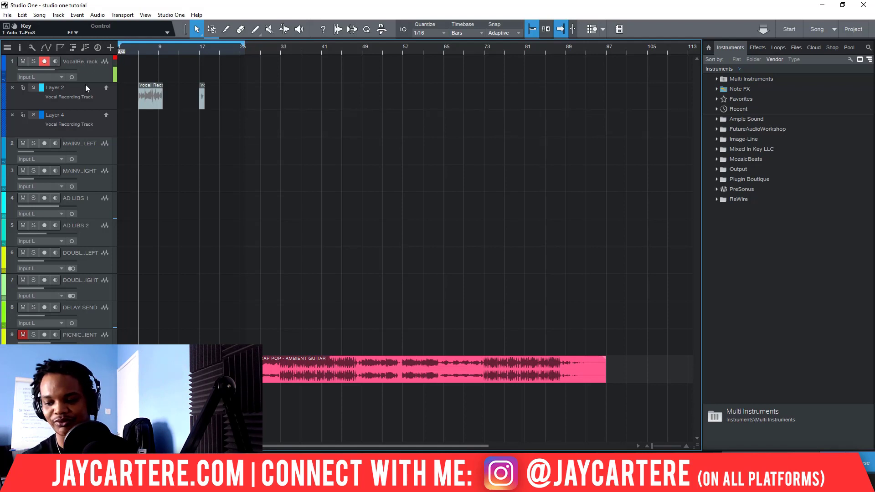
Record a vocal take from bar 5, switching input monitoring on and off during the take, and stop recording
{"action": "key", "text": "KP_Multiply"}
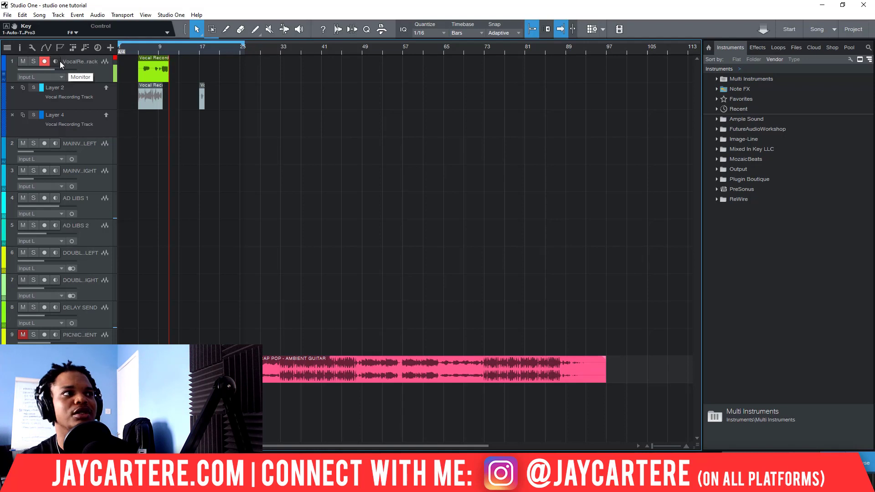
{"action": "left_click", "coordinate": [59, 62]}
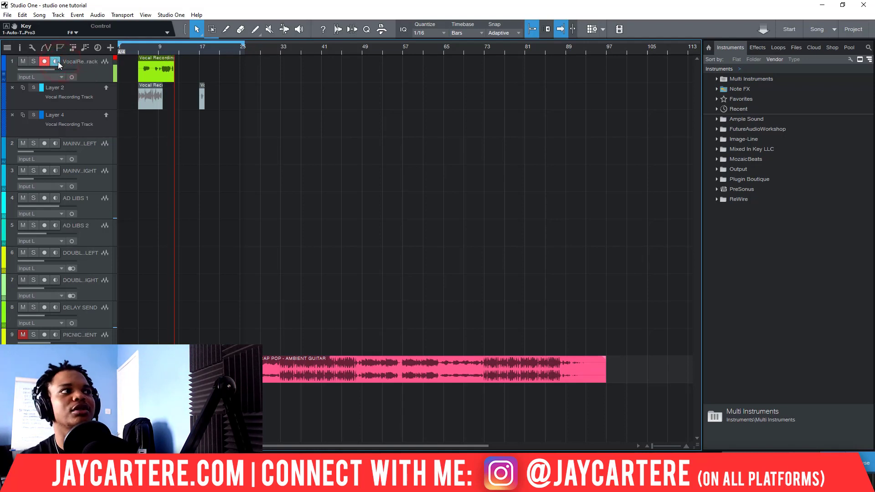
{"action": "left_click", "coordinate": [57, 62]}
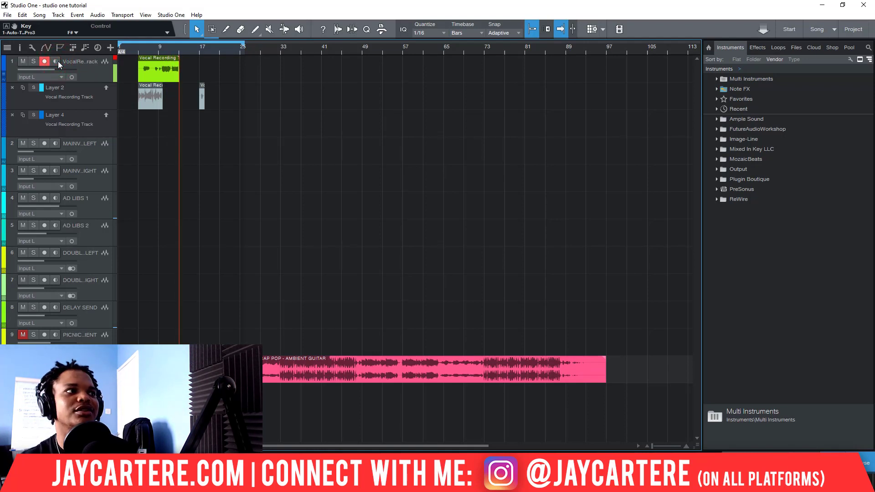
{"action": "left_click", "coordinate": [58, 62]}
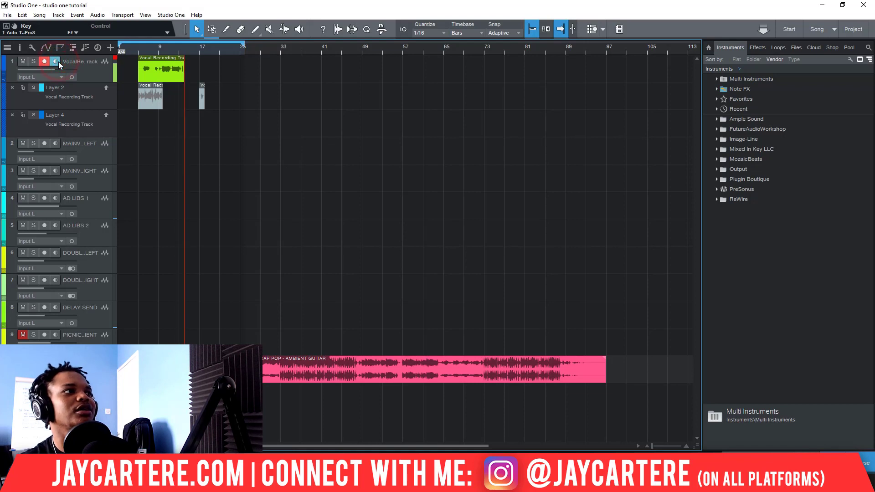
{"action": "left_click", "coordinate": [55, 62]}
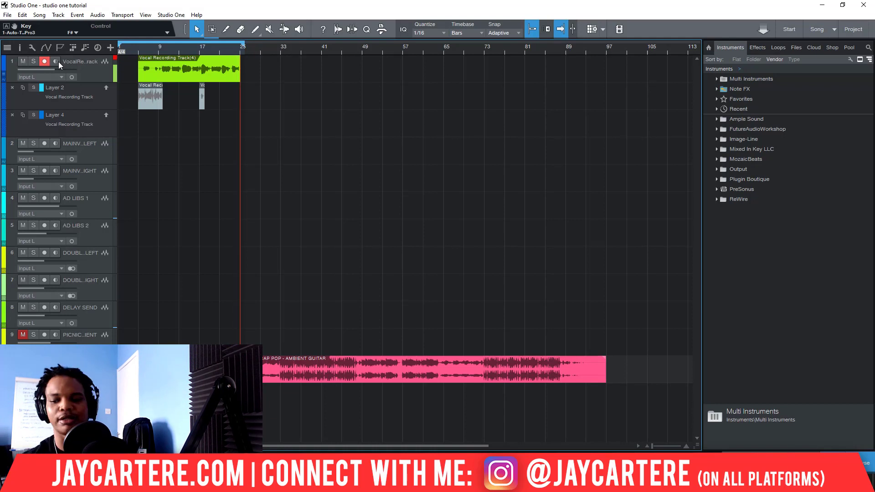
{"action": "mouse_move", "coordinate": [66, 70]}
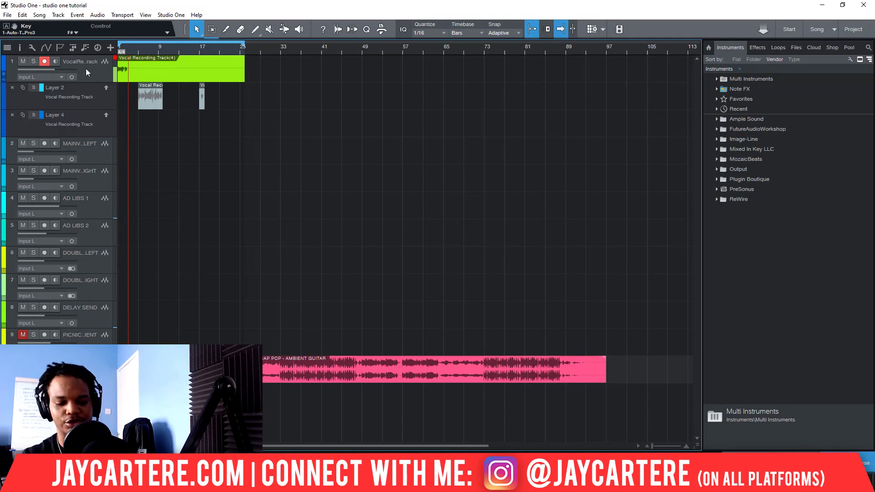
{"action": "key", "text": "space"}
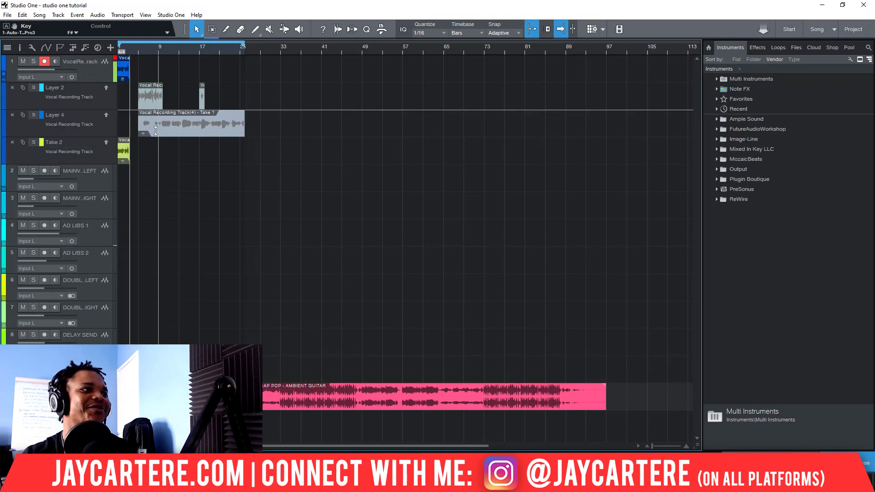
Extend the end of the loop range on the timeline ruler to about bar 37
{"action": "left_click", "coordinate": [131, 75]}
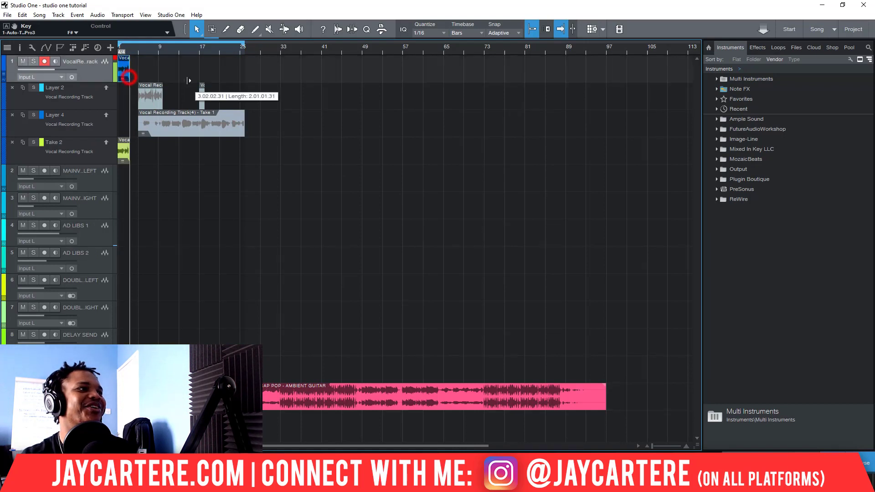
{"action": "right_click", "coordinate": [244, 45]}
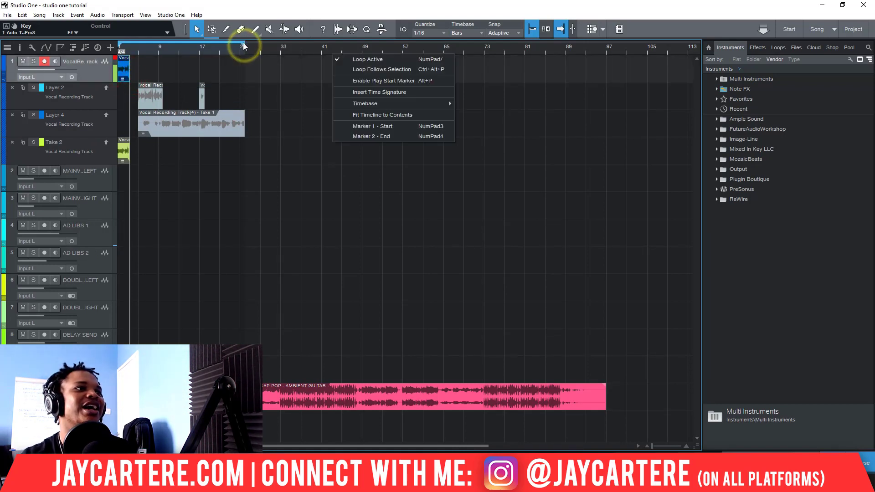
{"action": "left_click", "coordinate": [244, 46]}
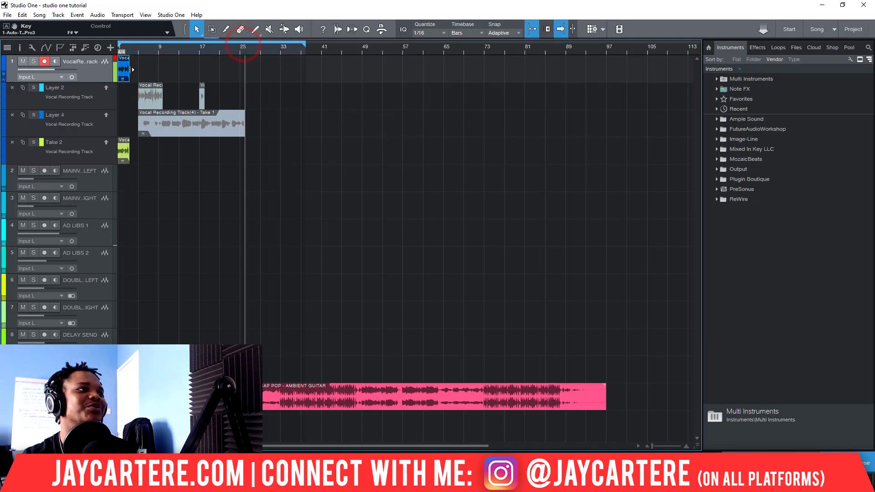
Comp the Layer 4 take from about bar 6 to bar 21 onto the main vocal track and extend its start to bar 5
{"action": "left_click", "coordinate": [128, 68]}
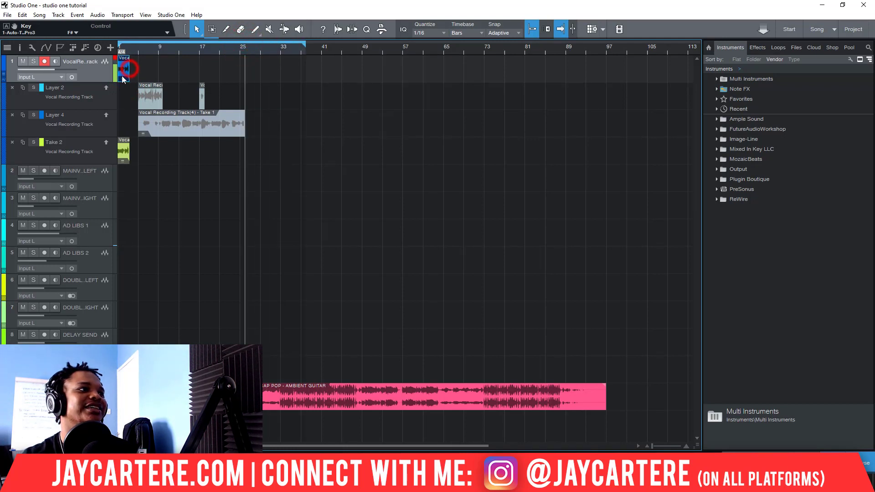
{"action": "left_click", "coordinate": [166, 124]}
{"action": "left_click_drag", "start_coordinate": [144, 124], "coordinate": [224, 124]}
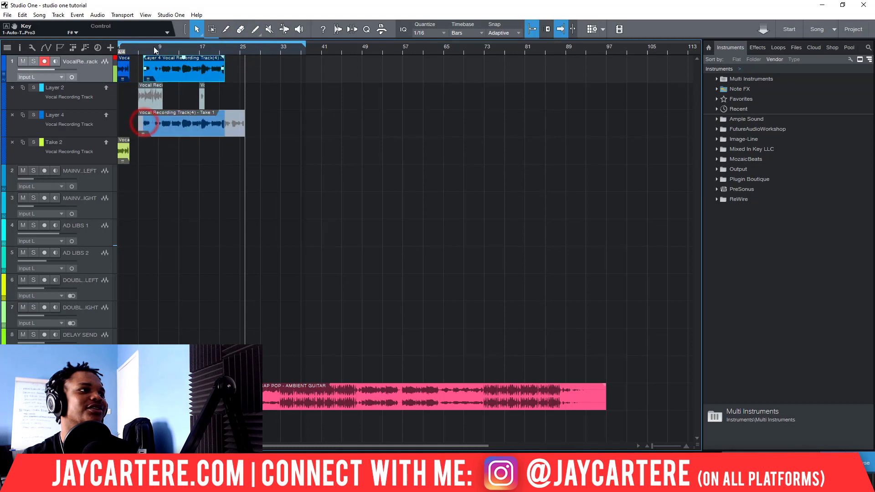
{"action": "left_click", "coordinate": [167, 46]}
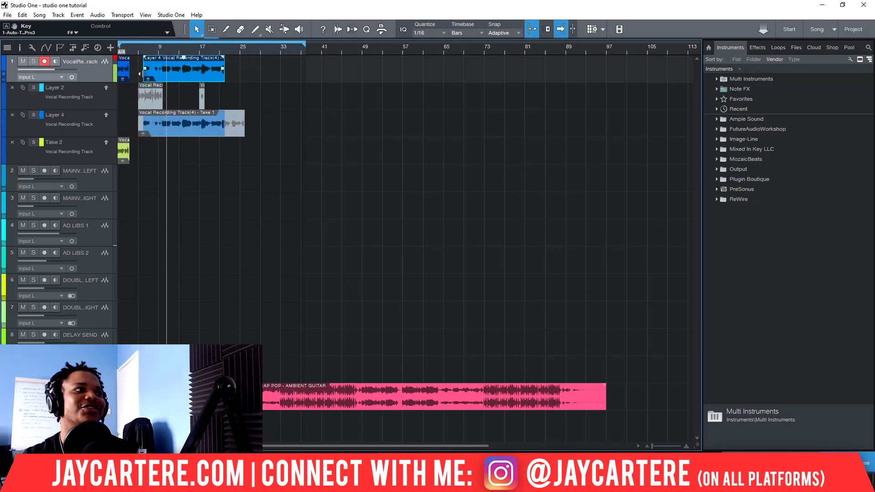
{"action": "left_click_drag", "start_coordinate": [147, 60], "coordinate": [139, 71]}
{"action": "left_click", "coordinate": [142, 47]}
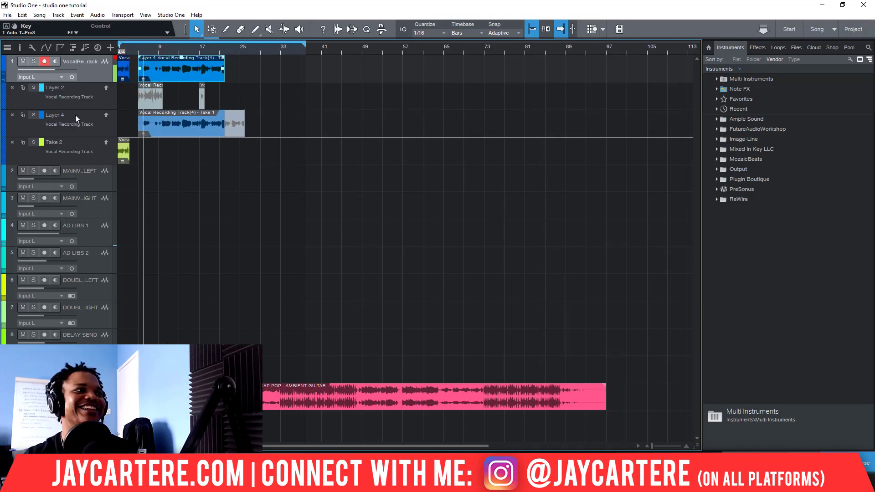
Examine the Device Block Size choices in the Audio Setup options and close the dialog without changing them
{"action": "left_click", "coordinate": [56, 61]}
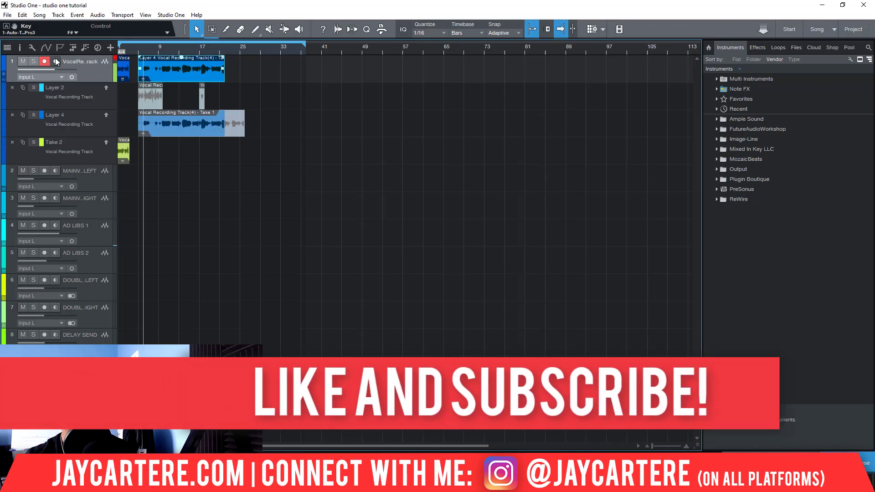
{"action": "left_click", "coordinate": [170, 14]}
{"action": "left_click", "coordinate": [200, 125]}
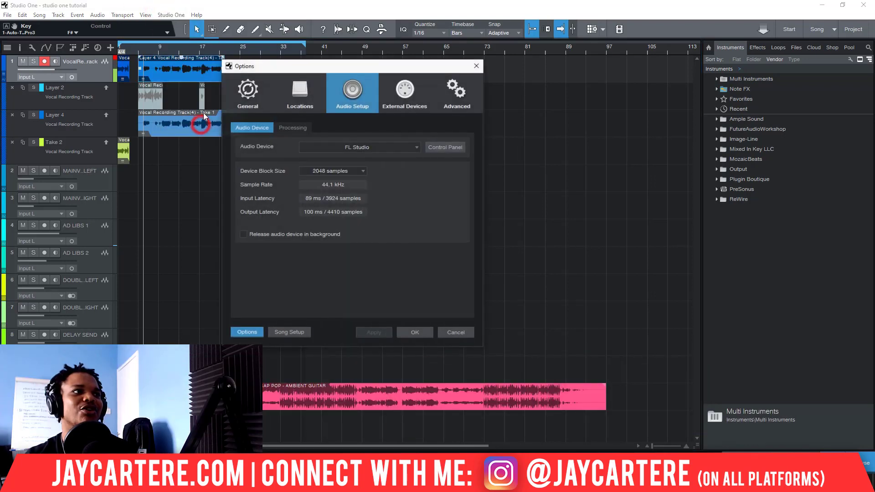
{"action": "left_click", "coordinate": [365, 171]}
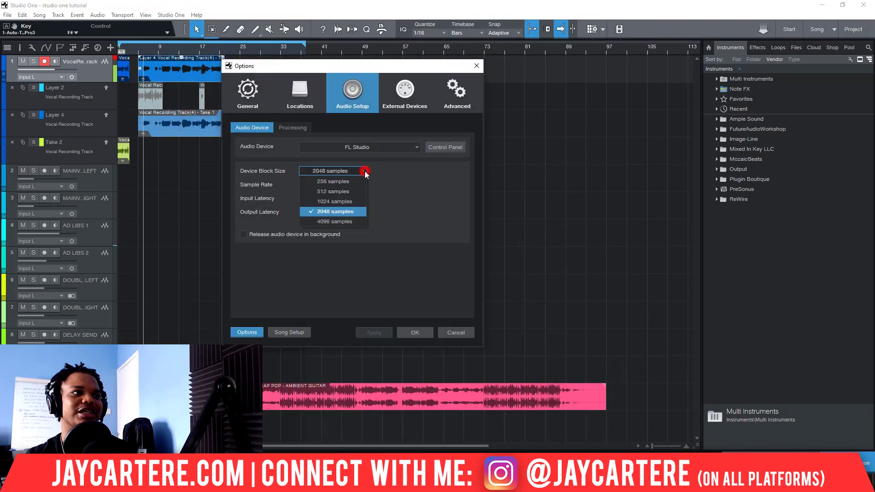
{"action": "left_click", "coordinate": [423, 198]}
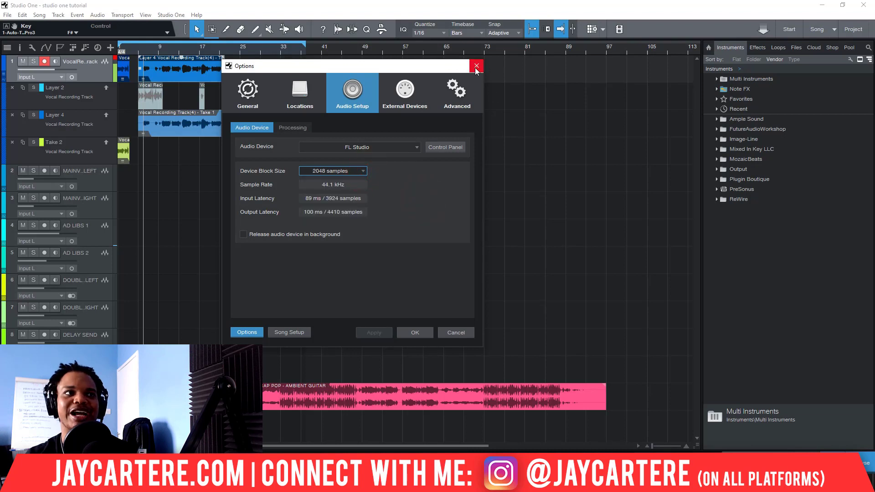
{"action": "left_click", "coordinate": [476, 65]}
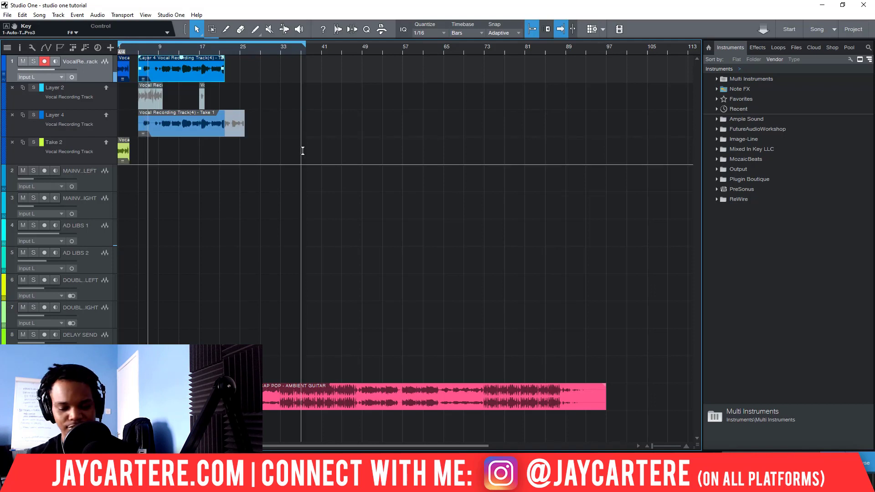
Play back the comped vocal from about bar 9 and extend the clip's end to about bar 27
{"action": "left_click", "coordinate": [162, 50]}
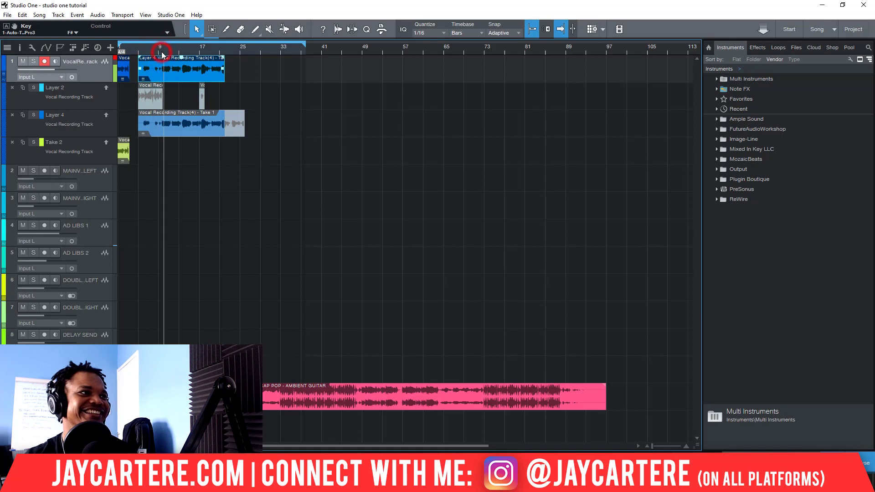
{"action": "left_click", "coordinate": [160, 50]}
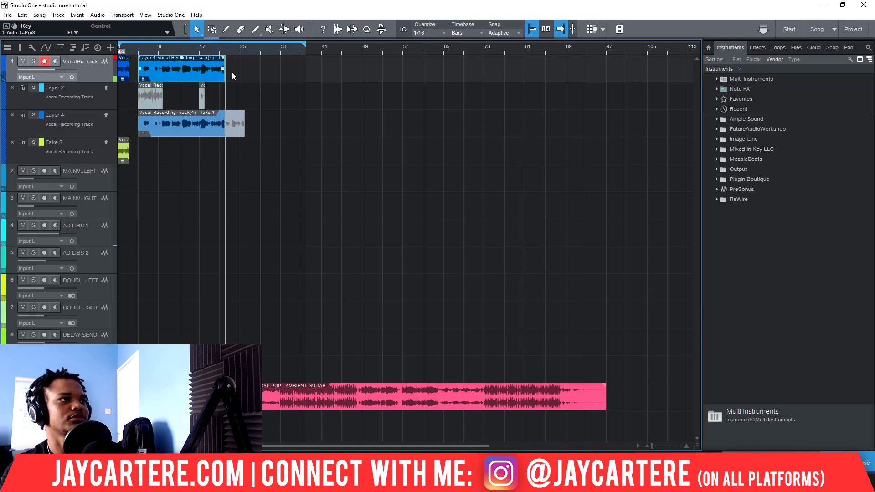
{"action": "left_click_drag", "start_coordinate": [224, 72], "coordinate": [248, 86]}
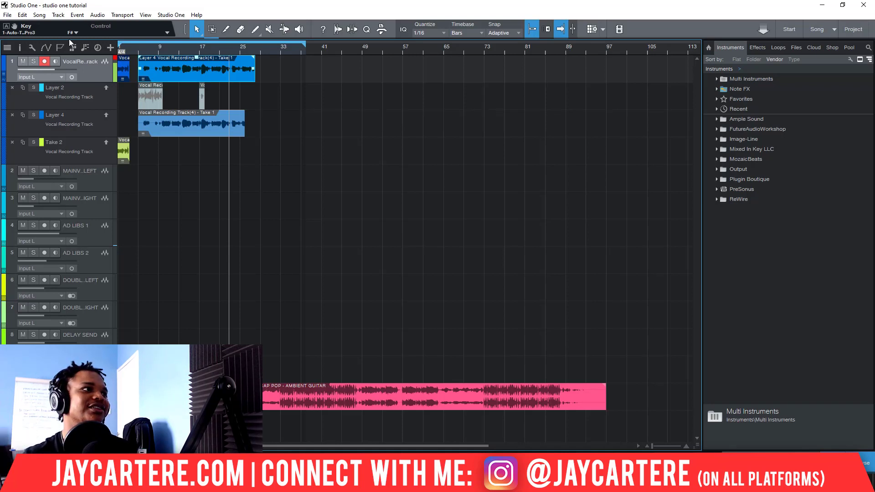
Play back the extended vocal clip from about bar 10 with input monitoring switched off on the vocal track
{"action": "left_click", "coordinate": [58, 62]}
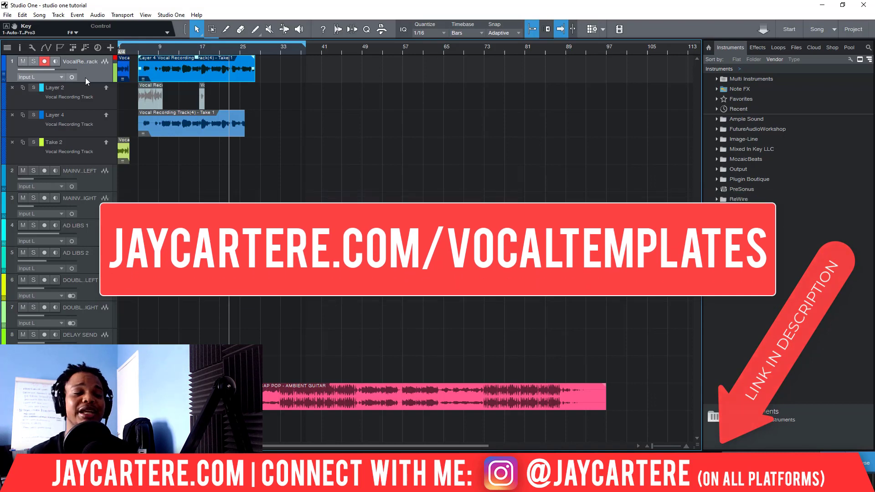
{"action": "left_click", "coordinate": [164, 47]}
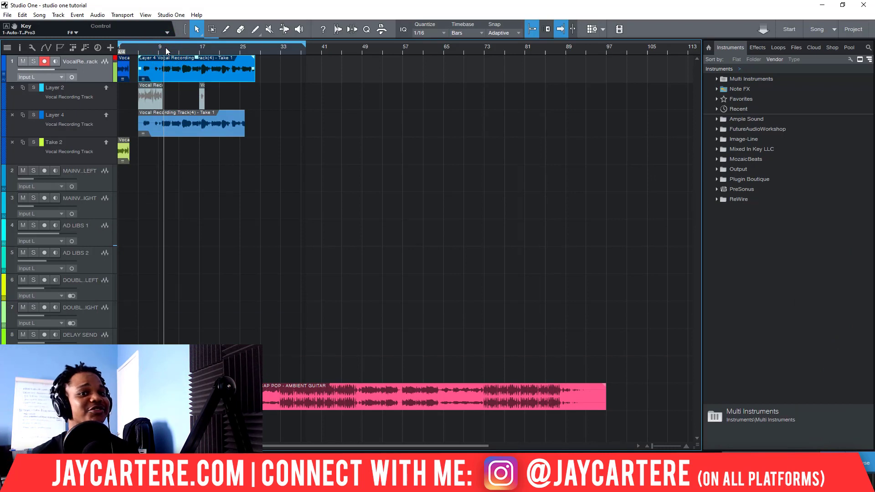
{"action": "key", "text": "space"}
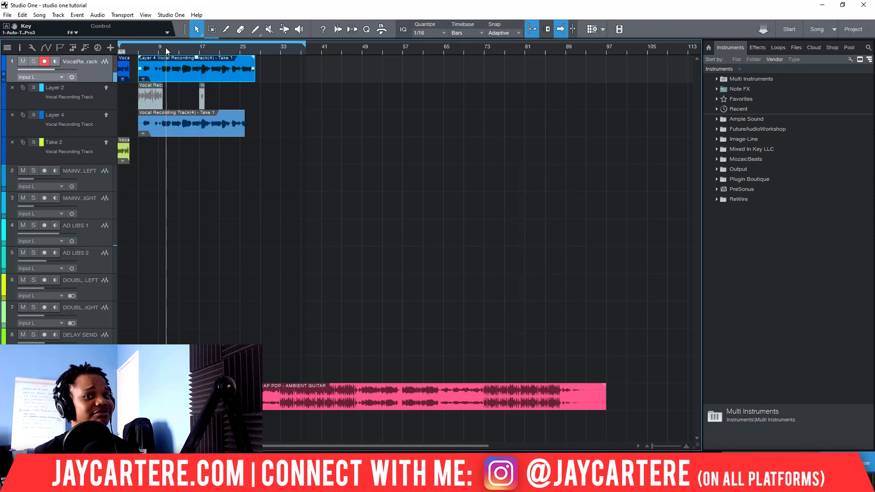